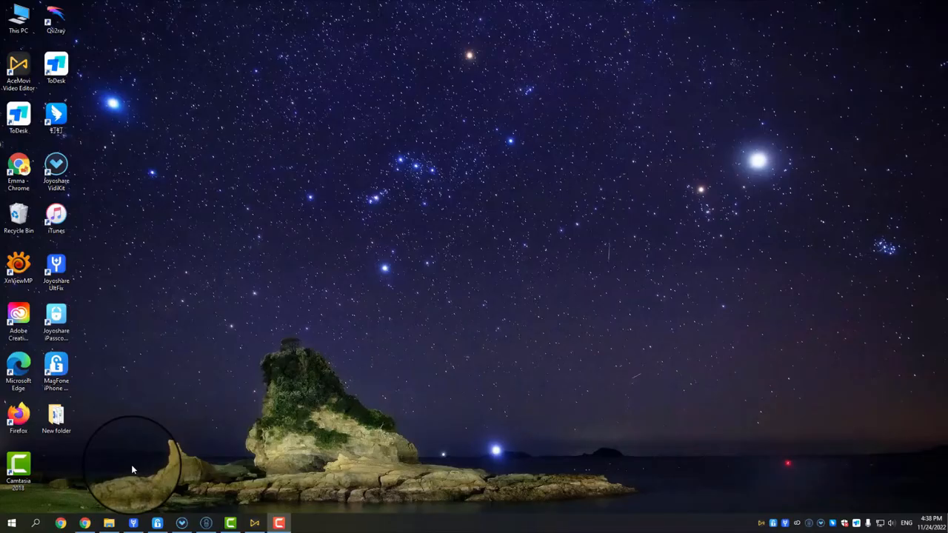
Bring up the Start menu power options to restart the computer
left_click(12, 524)
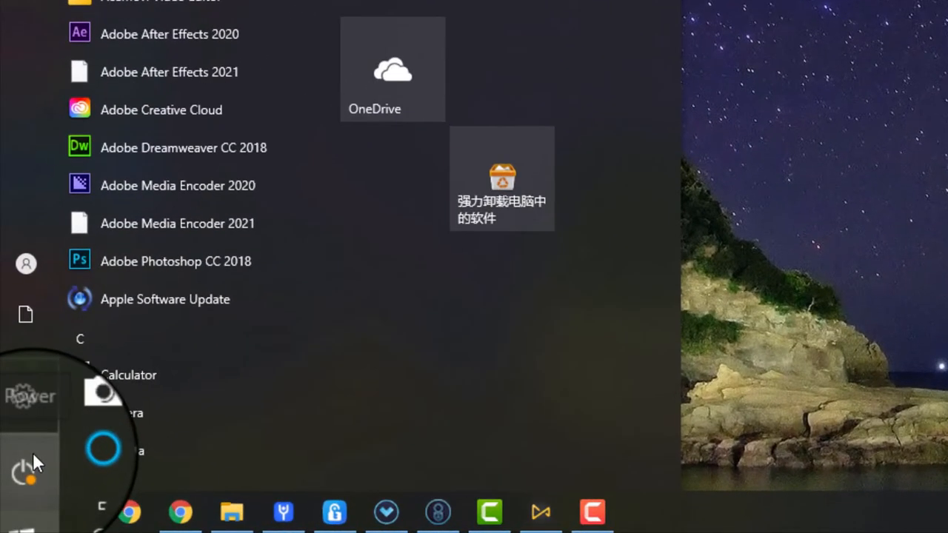
left_click(148, 455)
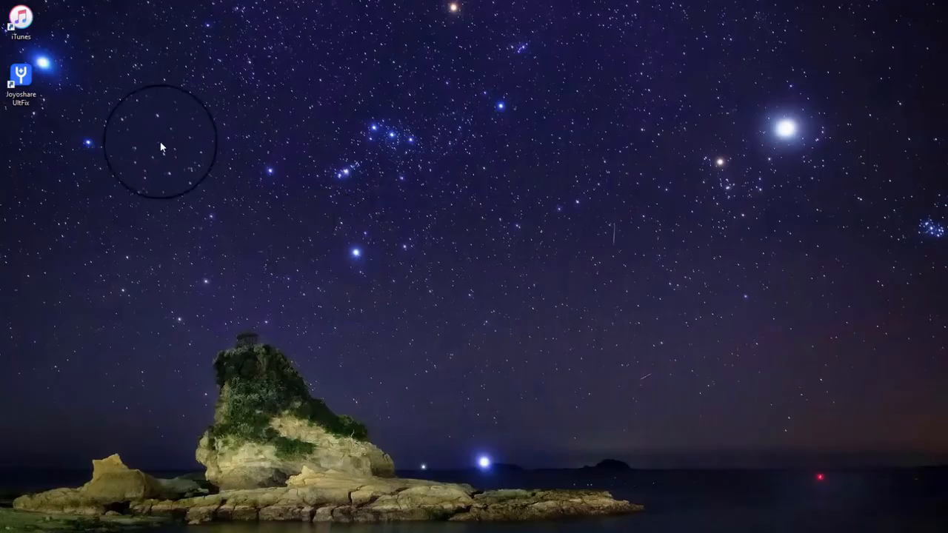
Launch iTunes and run Check for Updates from its Help menu
double_click(22, 23)
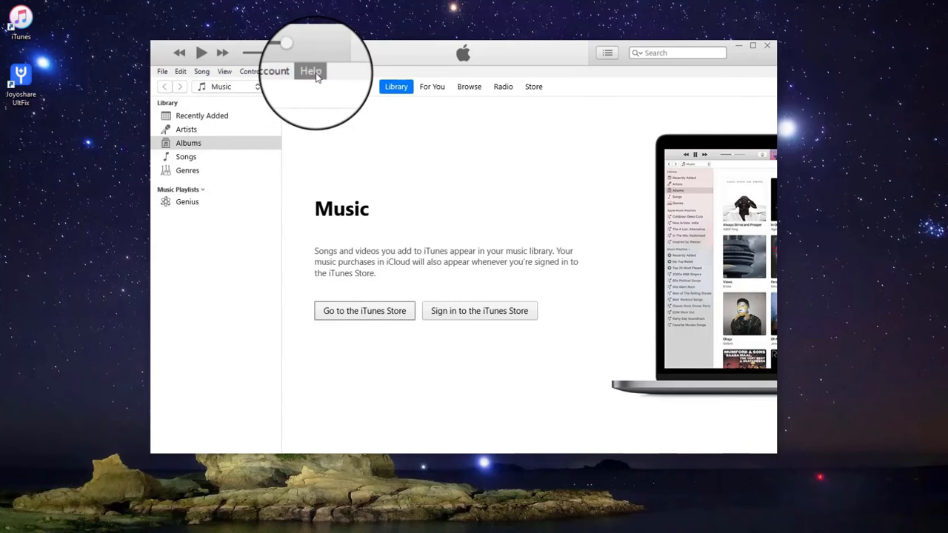
left_click(312, 71)
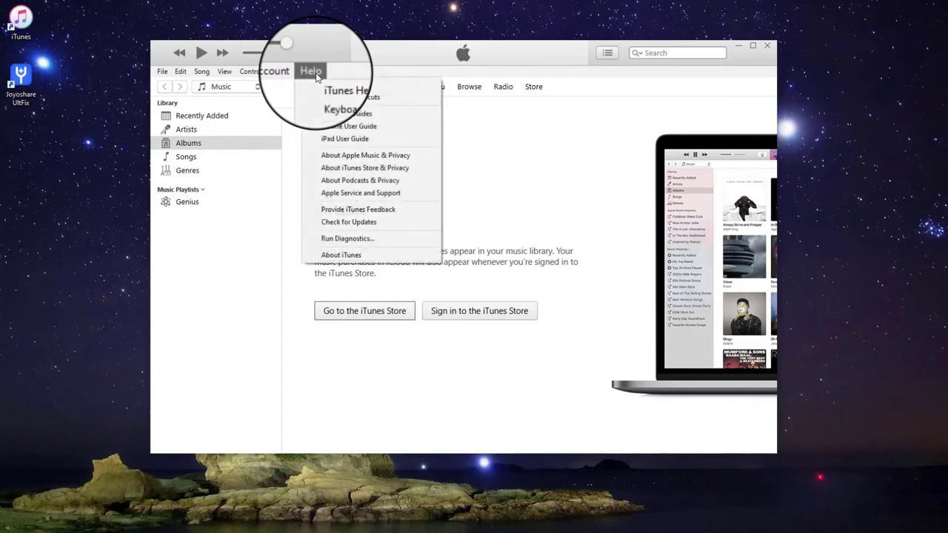
left_click(367, 216)
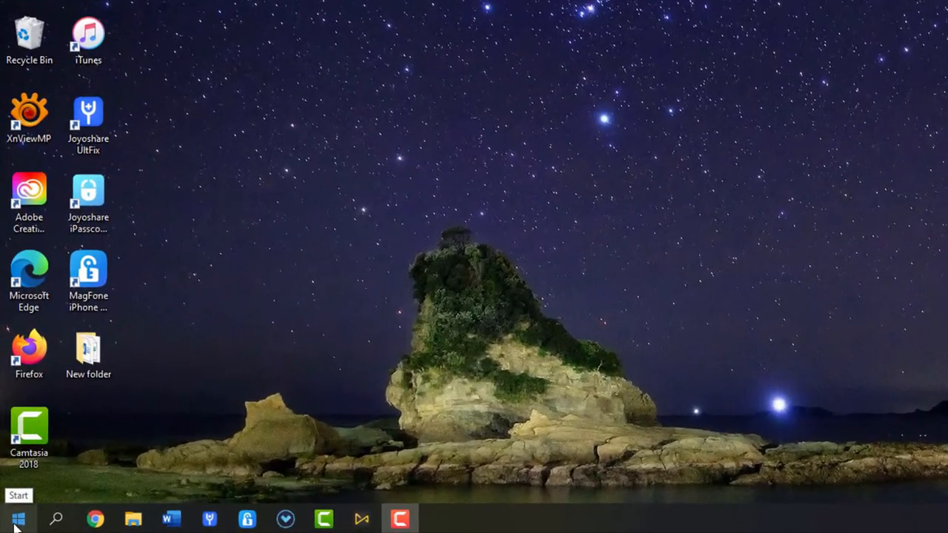
Go from Start to Settings and into the Update & Security page
left_click(13, 524)
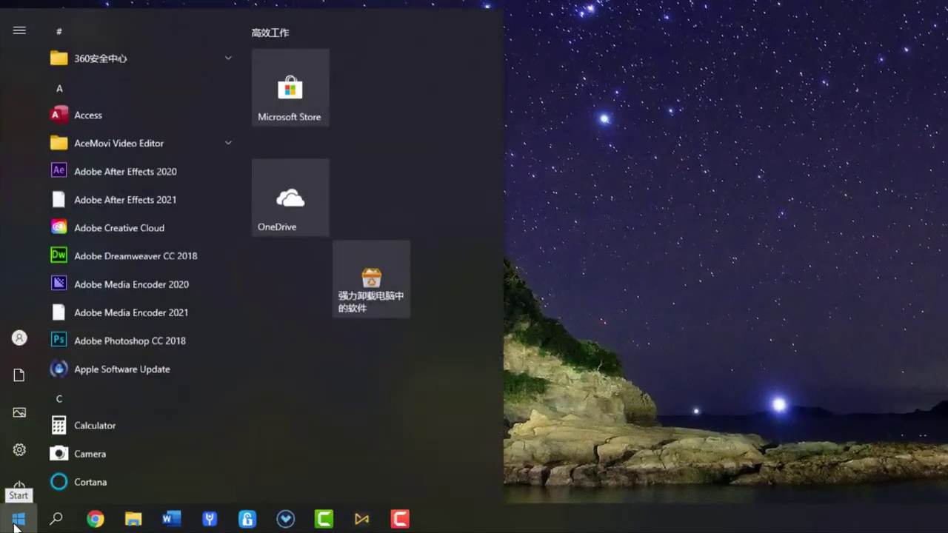
left_click(21, 452)
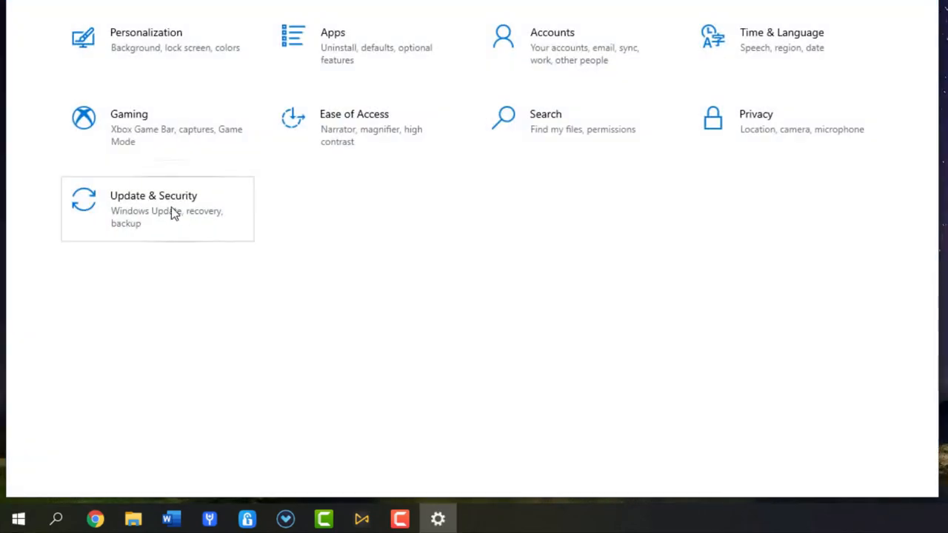
left_click(171, 207)
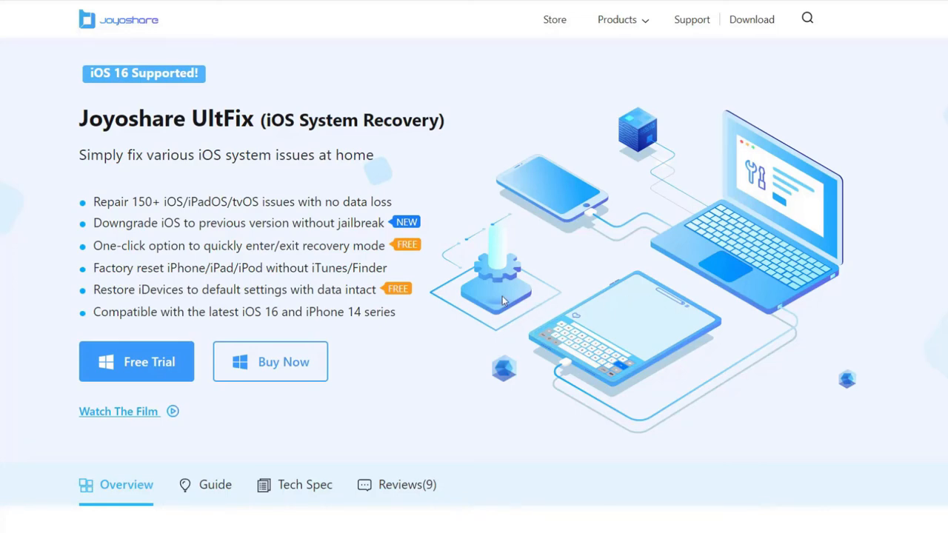
scroll(502, 299, "down", 6)
scroll(502, 299, "down", 1)
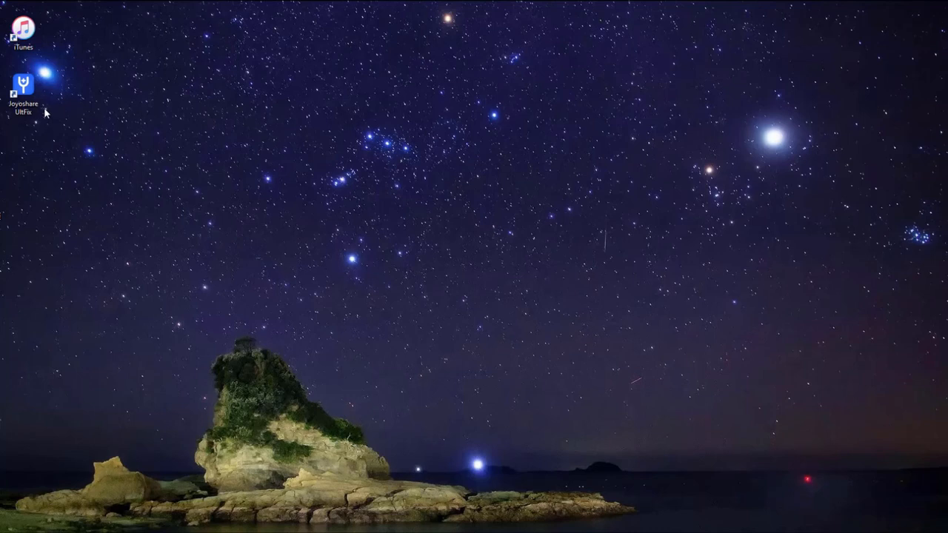
Launch UltFix, start iOS System Repair for a Screen Stuck problem and reach repair-mode choice
double_click(23, 89)
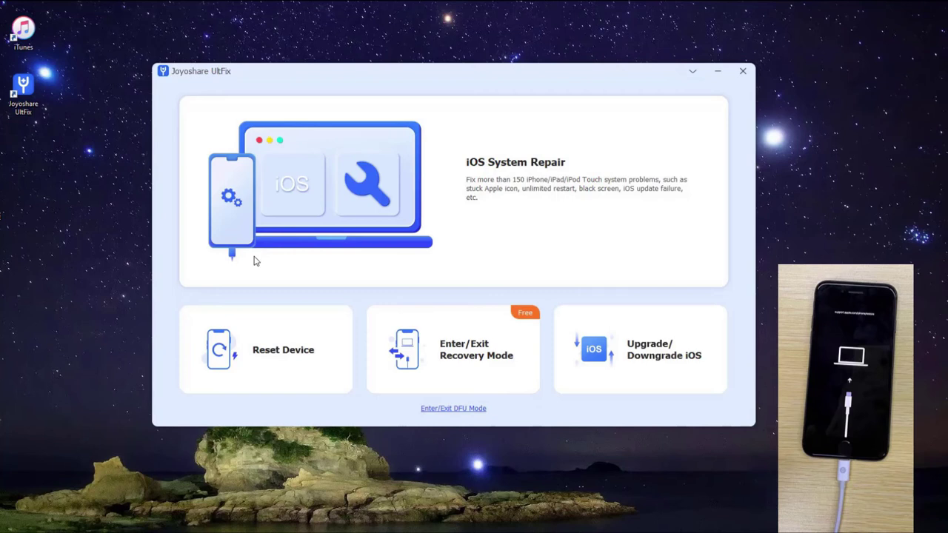
left_click(255, 260)
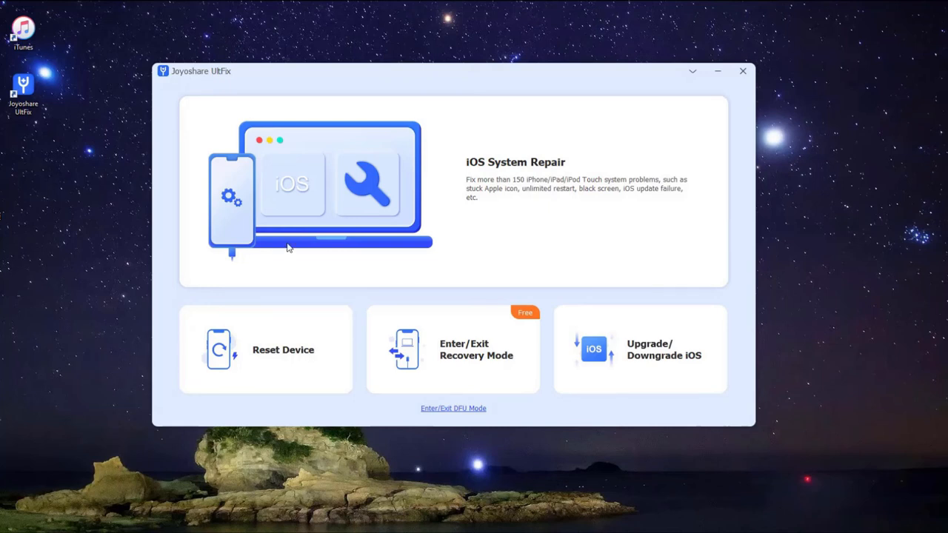
left_click(313, 223)
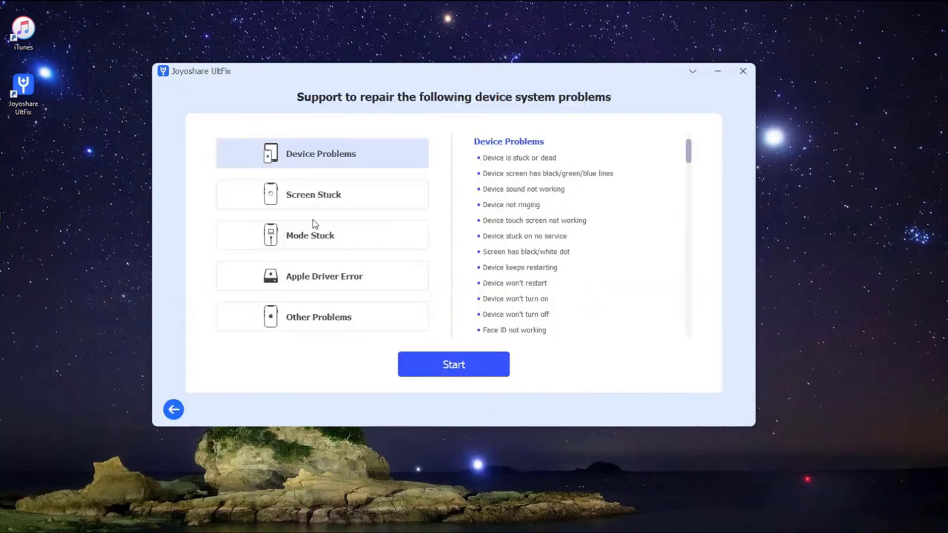
left_click(322, 199)
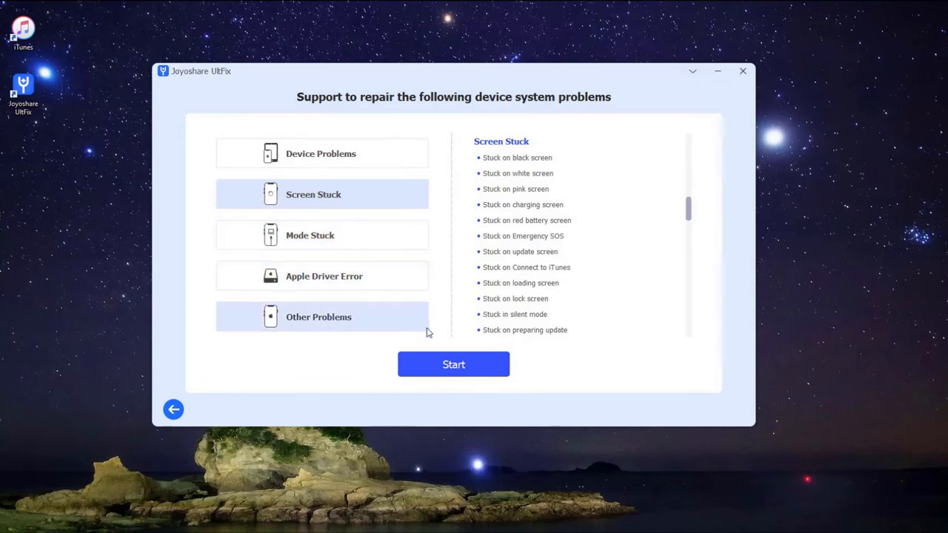
left_click(435, 367)
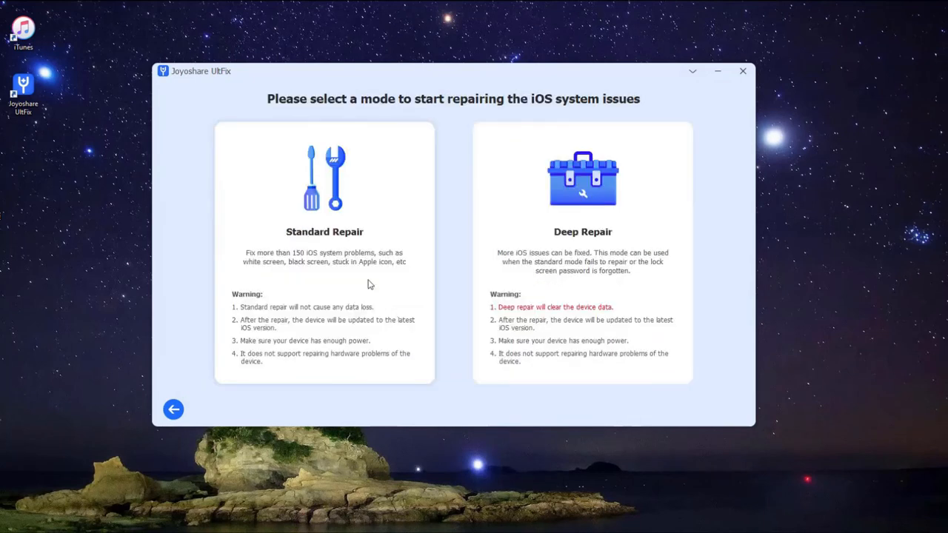
Choose Standard Repair, bringing up the iPhone 8 firmware 16.1 download
left_click(368, 283)
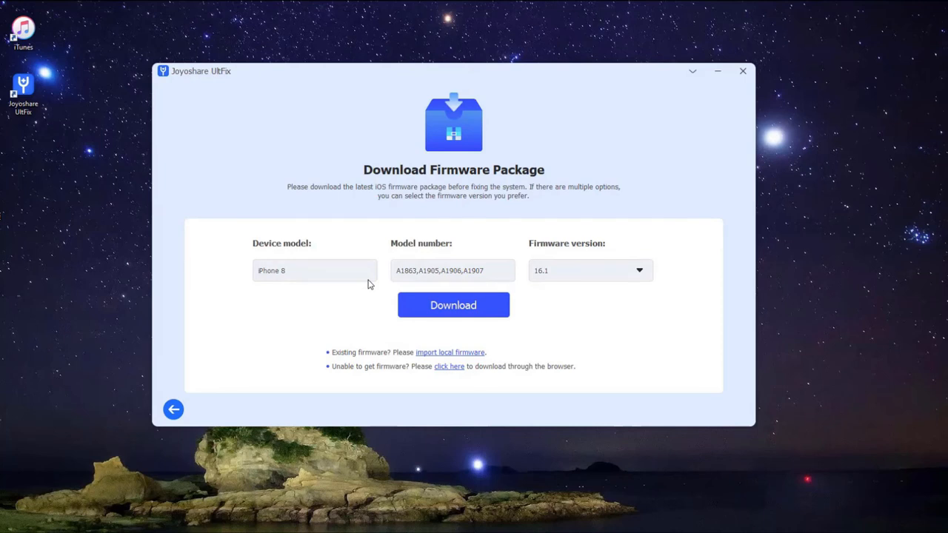
Download the iPhone 8 firmware 16.1 and begin Standard Repair with it
left_click(427, 308)
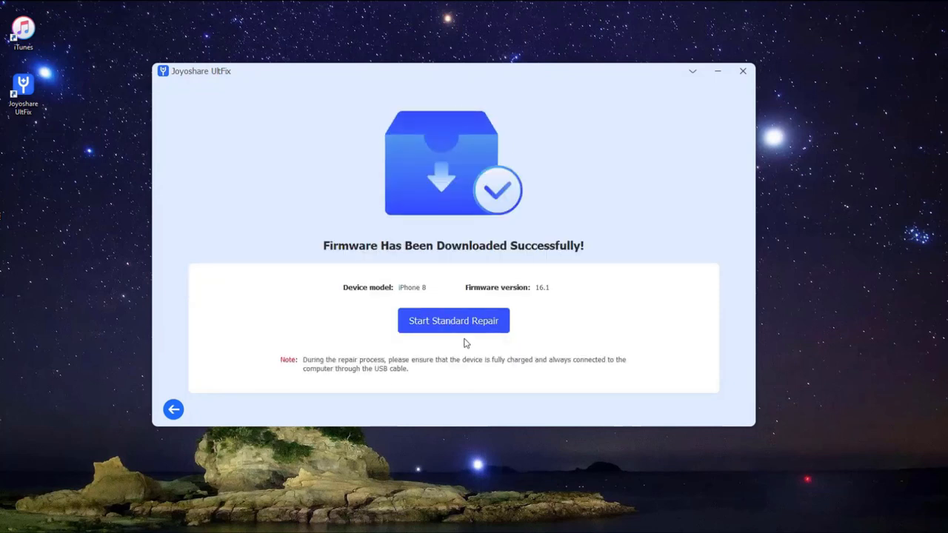
left_click(474, 325)
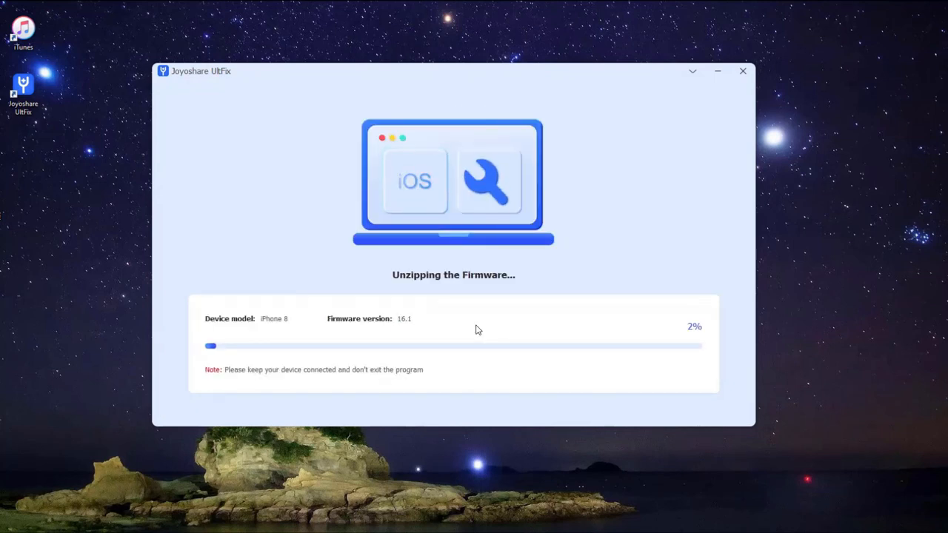